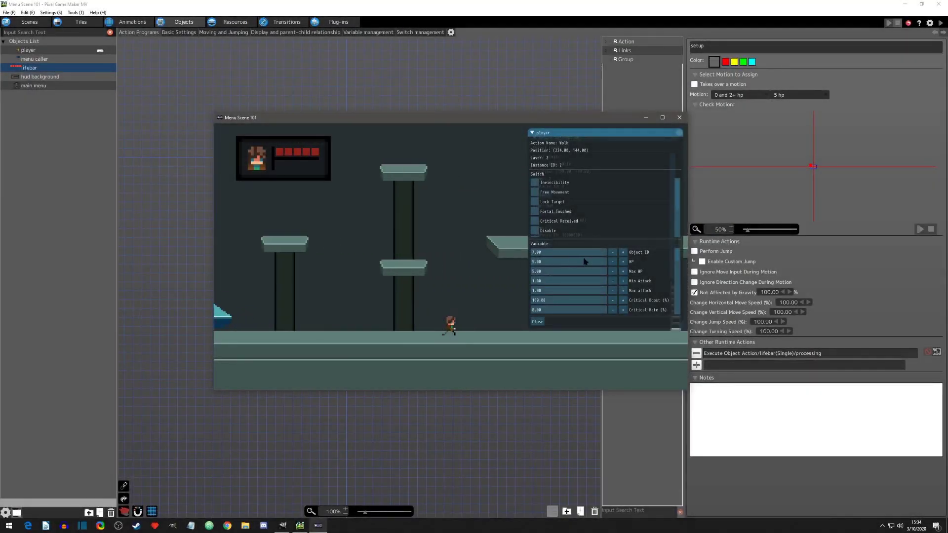
Step: Lower the player's HP to 1 with the minus button, then raise it to 3
left_click(613, 262)
left_click(613, 262)
left_click(613, 262)
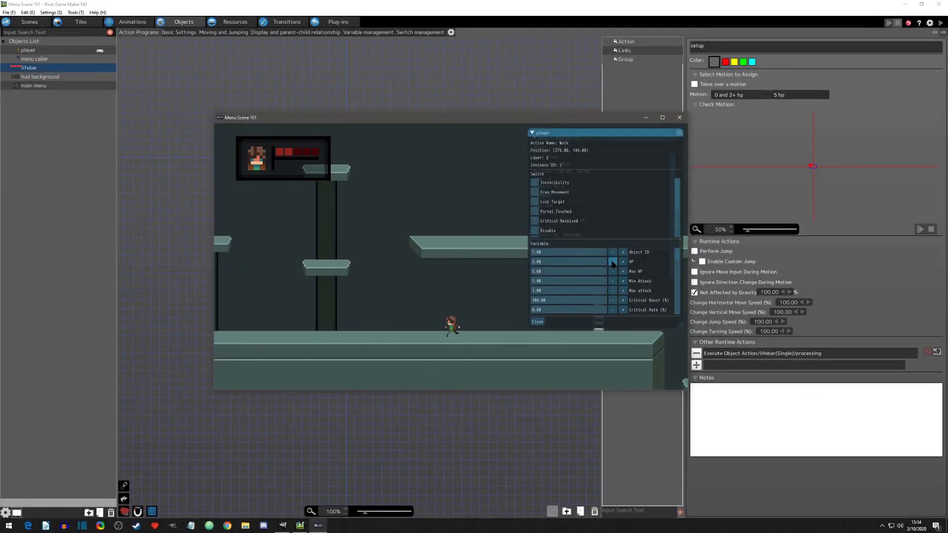
left_click(613, 262)
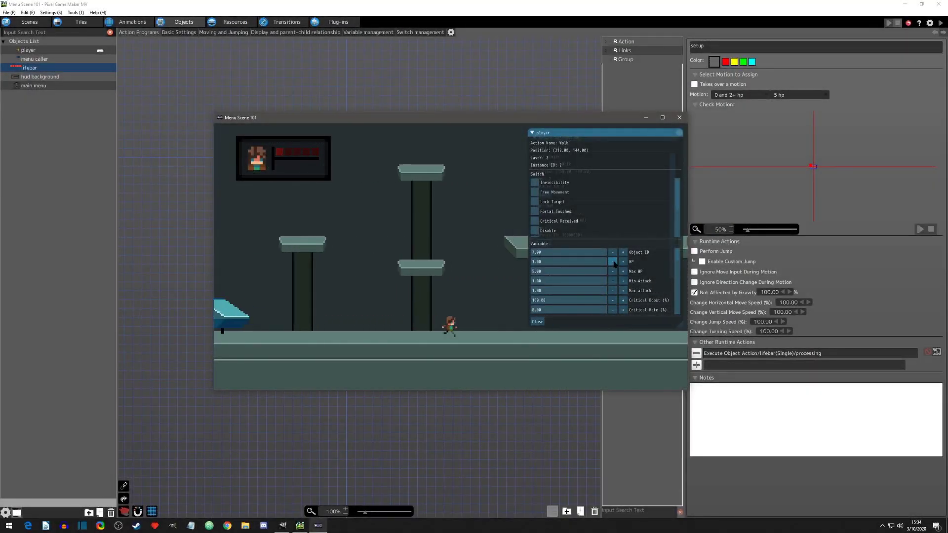
left_click(623, 262)
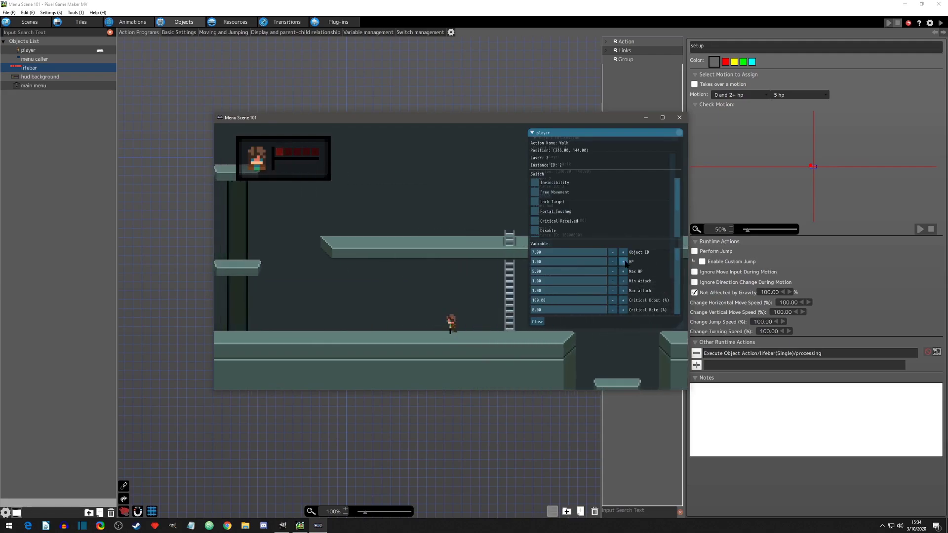
left_click(623, 261)
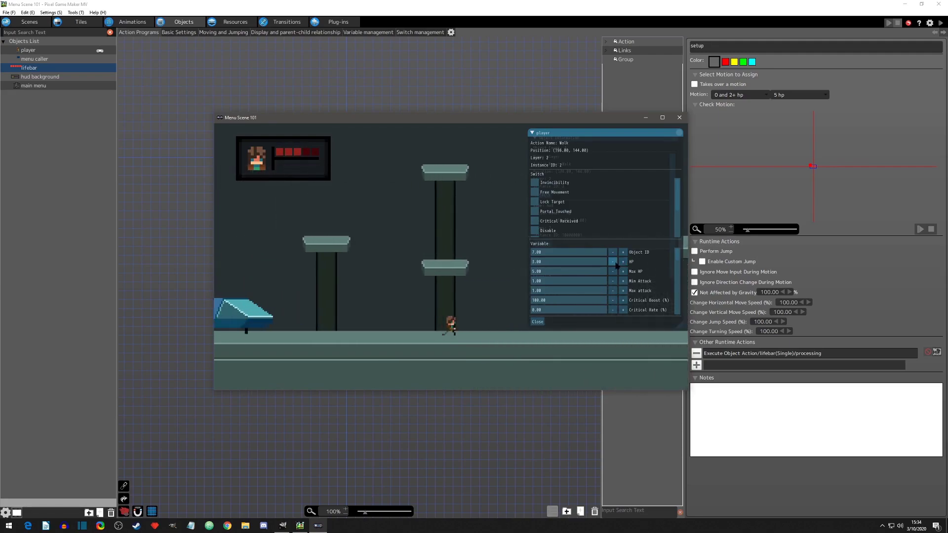
Step: Drop HP to 0 to empty the lifebar, refill it to 5, then enter HP 2
left_click(614, 262)
left_click(614, 262)
left_click(614, 262)
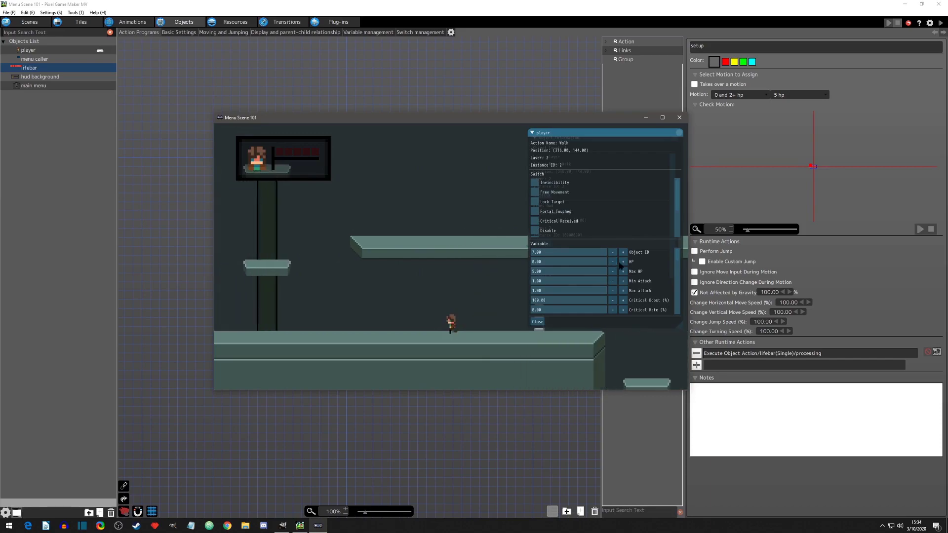
left_click(623, 262)
left_click(623, 262)
left_click(623, 262)
left_click(623, 262)
left_click(623, 261)
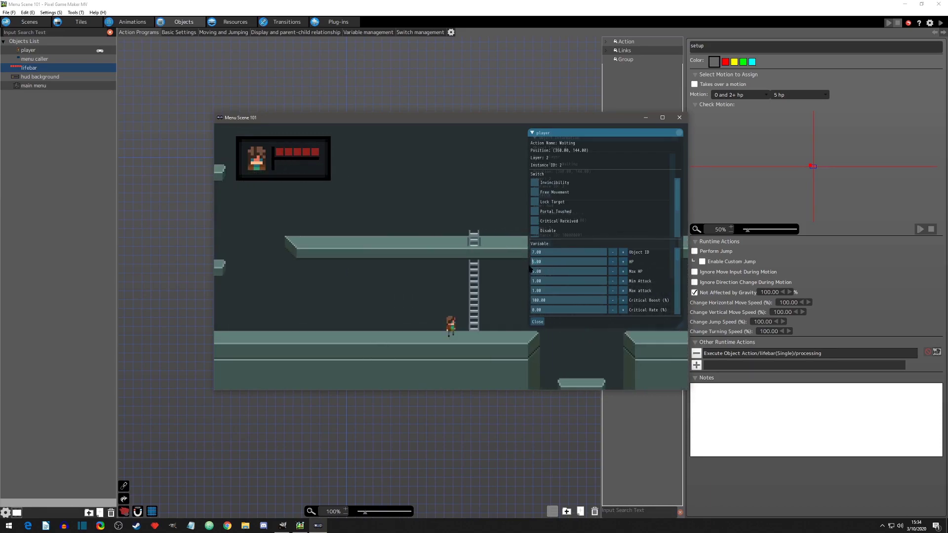
type("200")
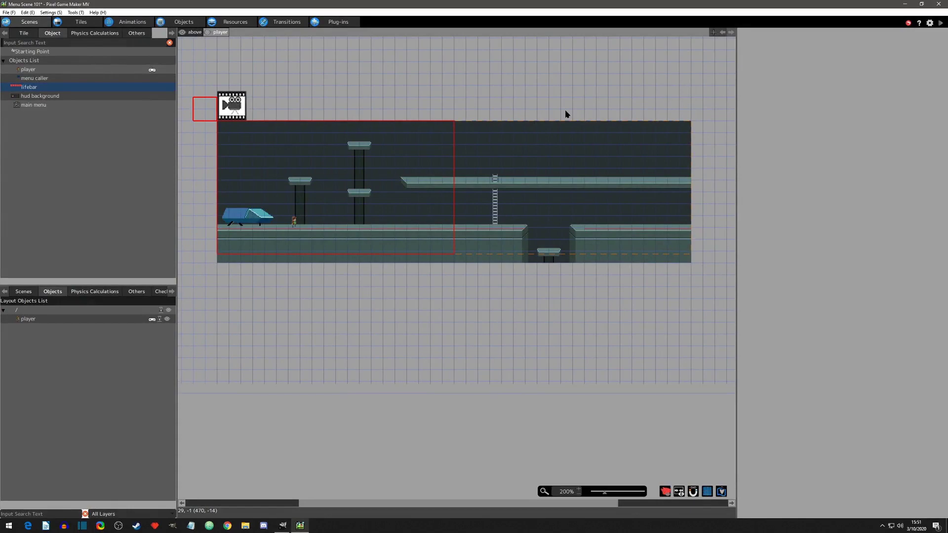
Step: Preview the lifebar and hud background images, then bring up the gameplay hud animation
left_click(240, 23)
left_click(32, 104)
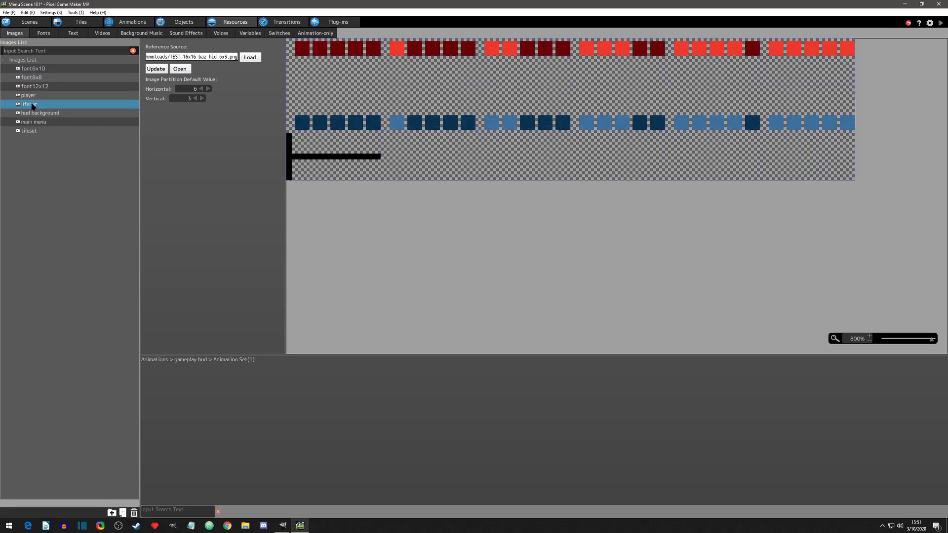
left_click(42, 113)
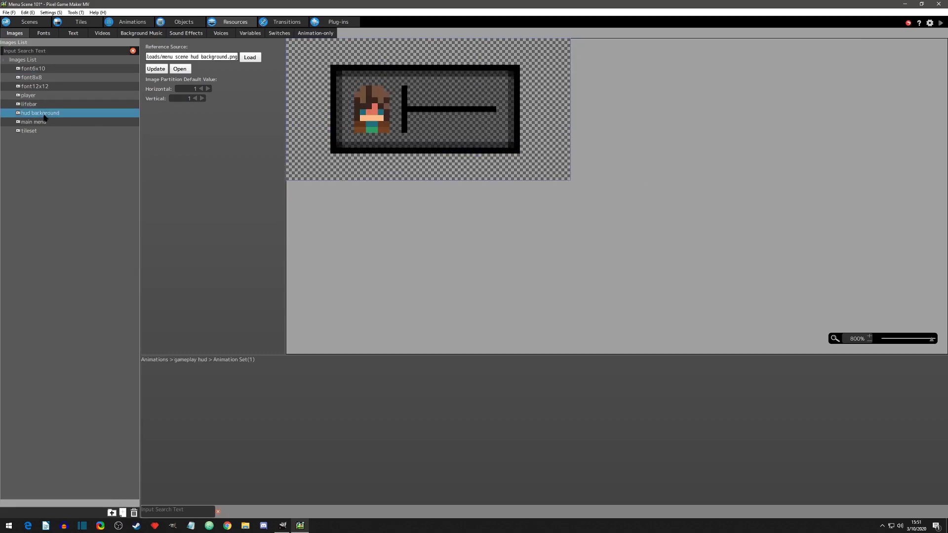
left_click(124, 22)
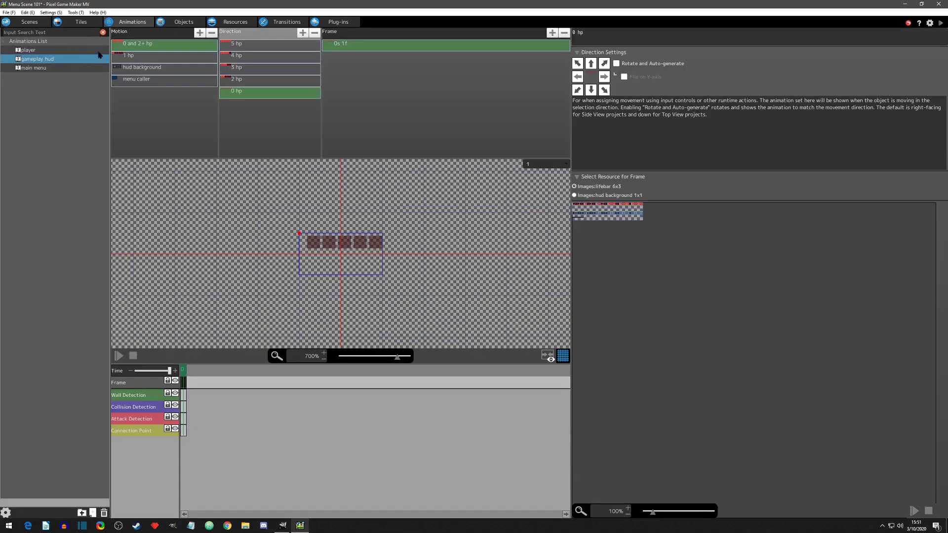
Step: Preview the 5 hp, 4 hp, 3 hp, 2 hp and 0 hp lifebar directions
left_click(249, 47)
left_click(249, 56)
left_click(250, 68)
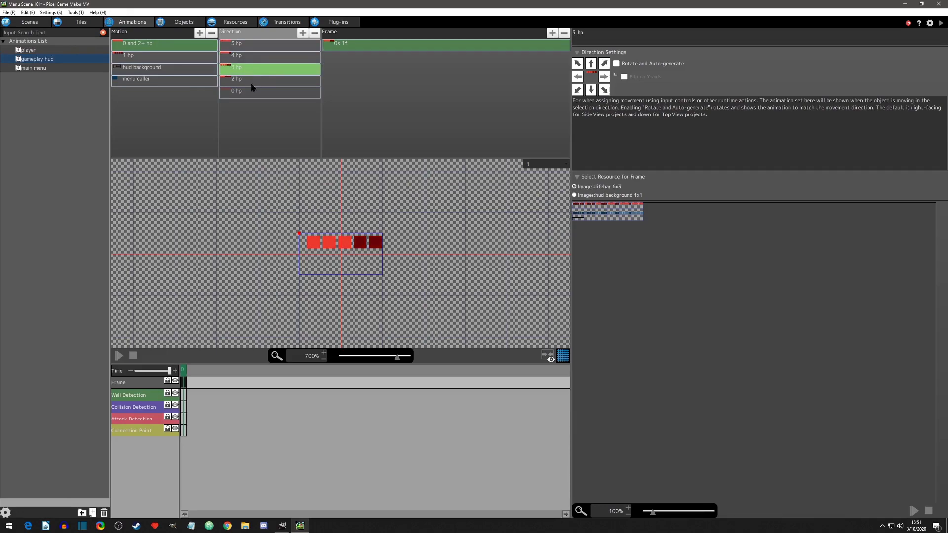
left_click(251, 81)
left_click(249, 94)
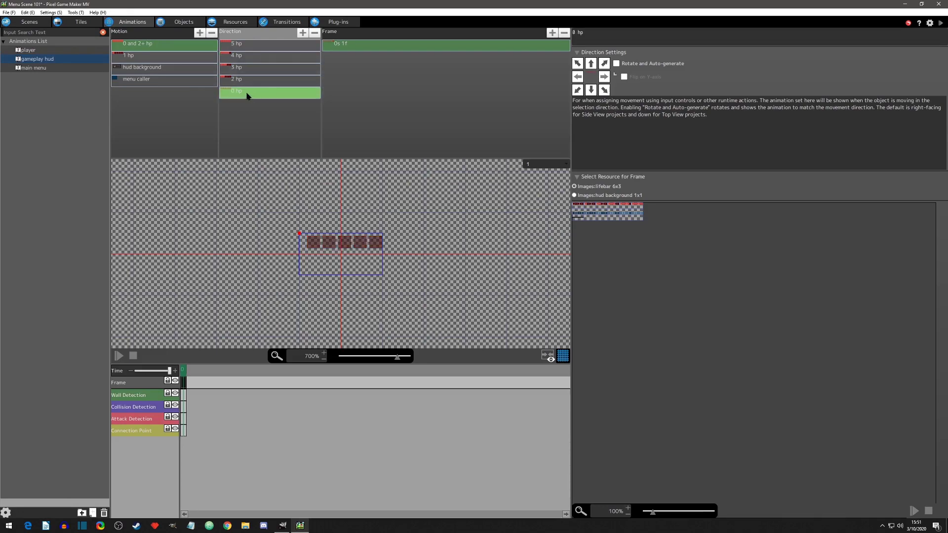
Step: Play the 1 hp motion, inspect its first frame, and view the hud background motion
left_click(140, 57)
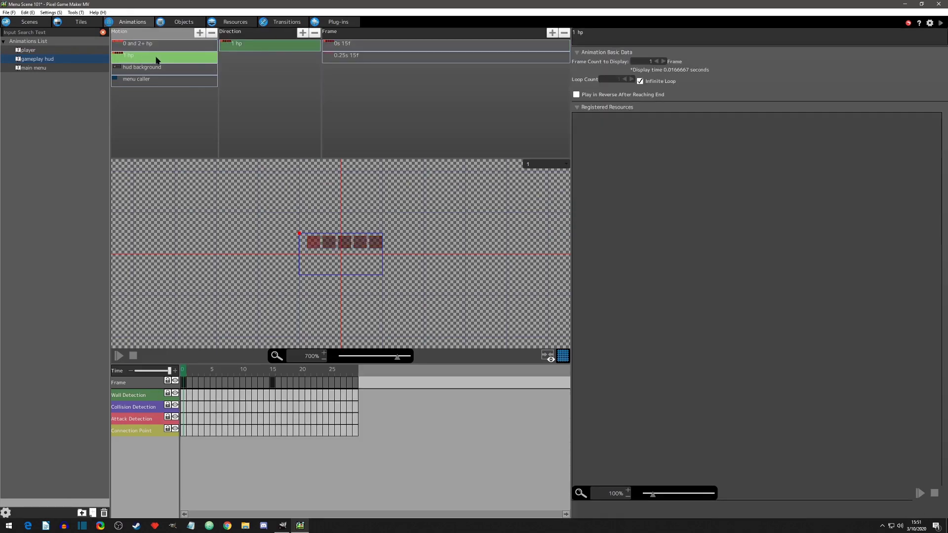
left_click(118, 356)
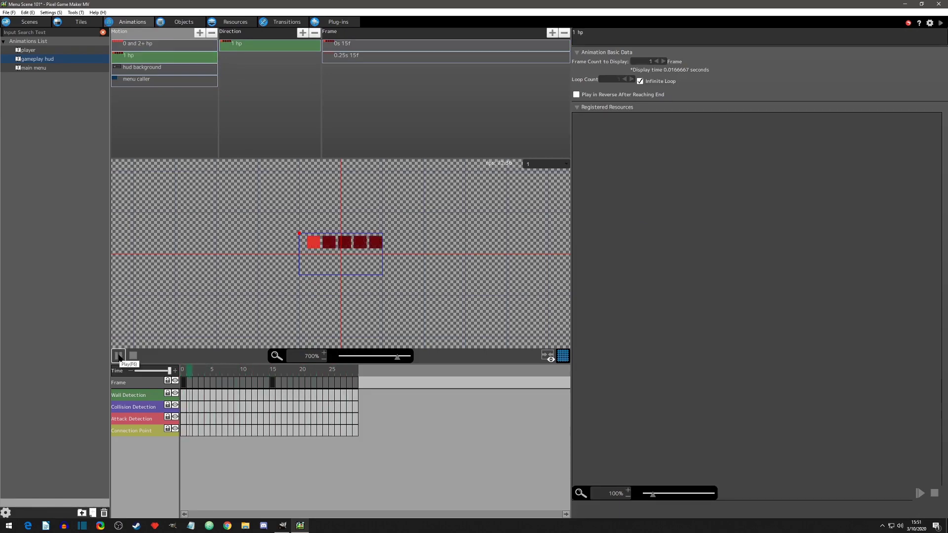
left_click(377, 45)
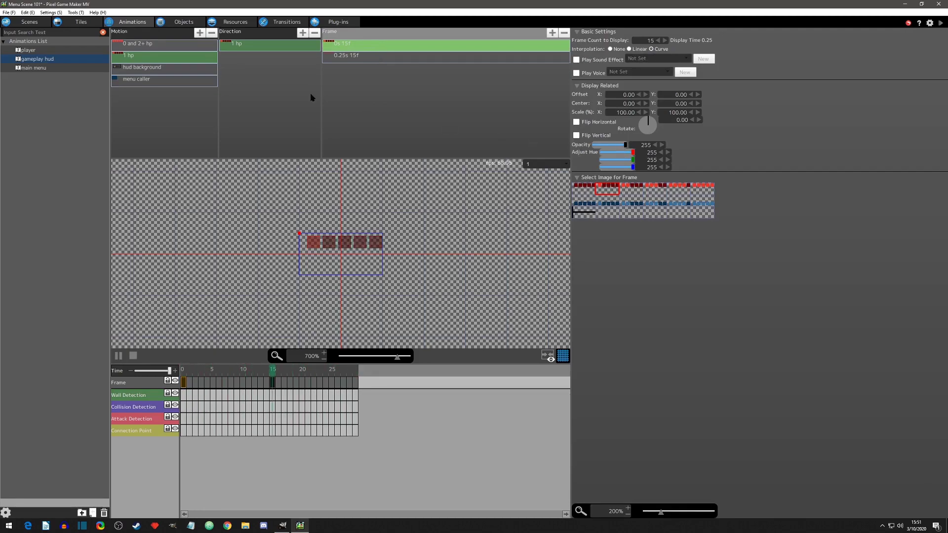
left_click(159, 72)
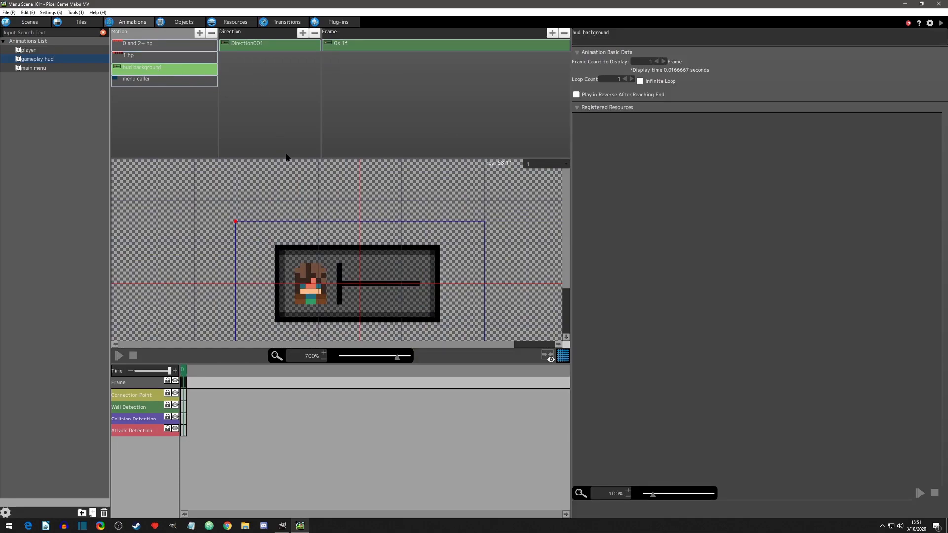
left_click(180, 22)
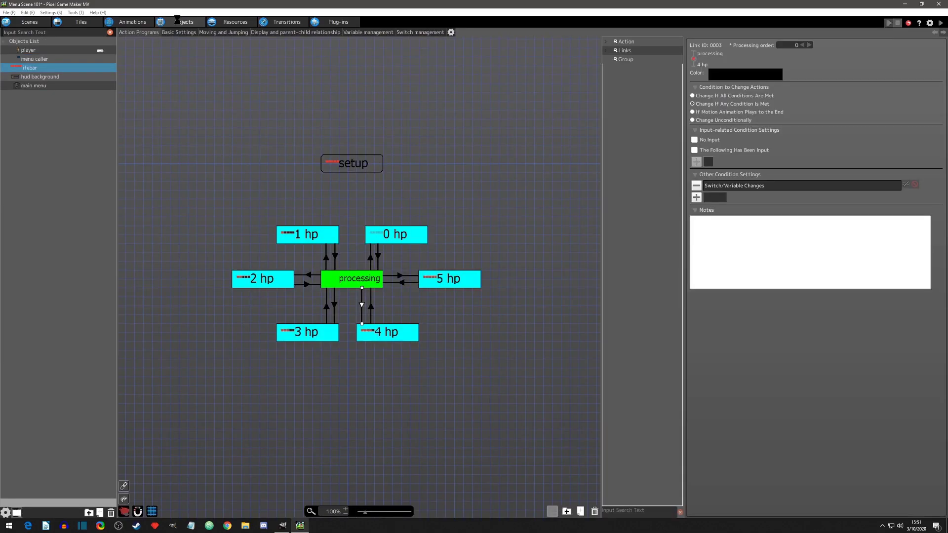
Step: Inspect the hud background object's action program
left_click(67, 79)
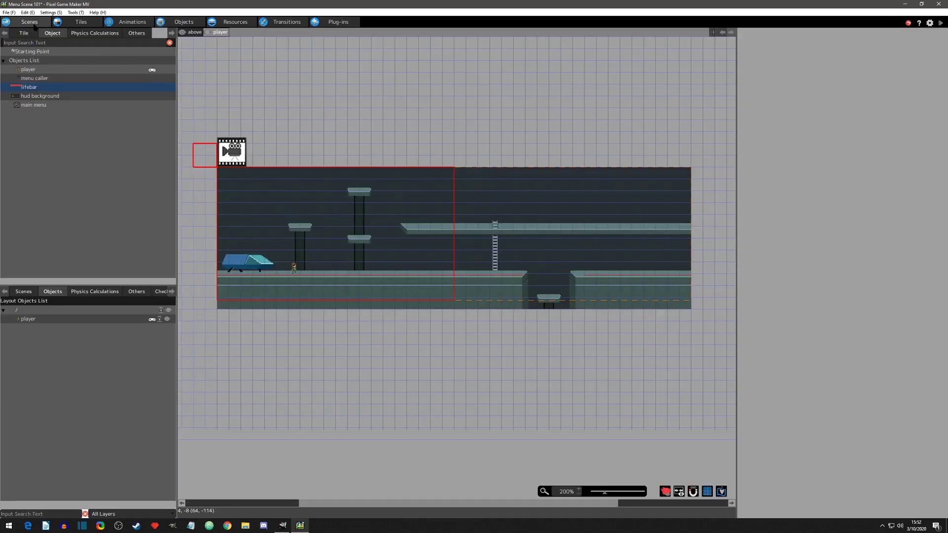
Step: Set the menu scene's background colour in Scene Settings to RGB 166, 166, 166
left_click(62, 330)
right_click(63, 331)
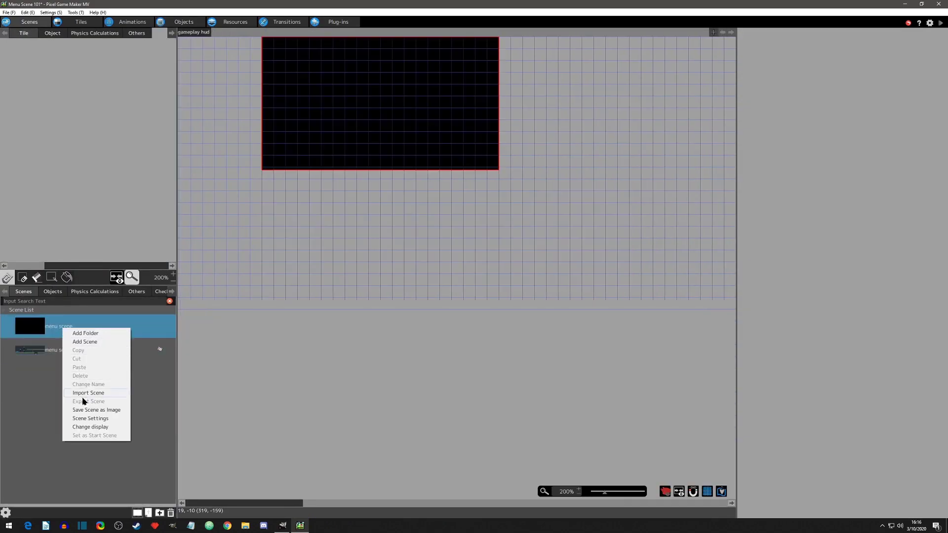
left_click(88, 419)
double_click(343, 93)
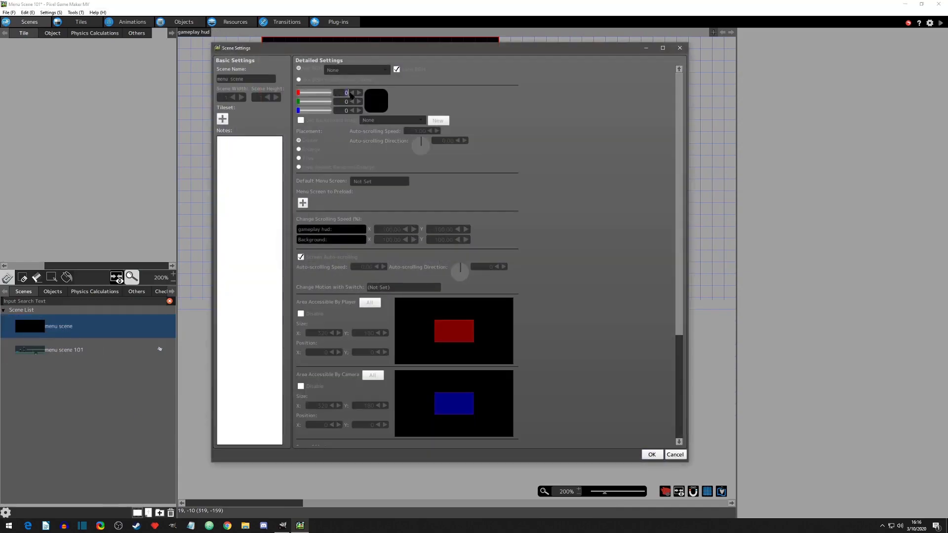
type("166")
key("Return")
key("Tab")
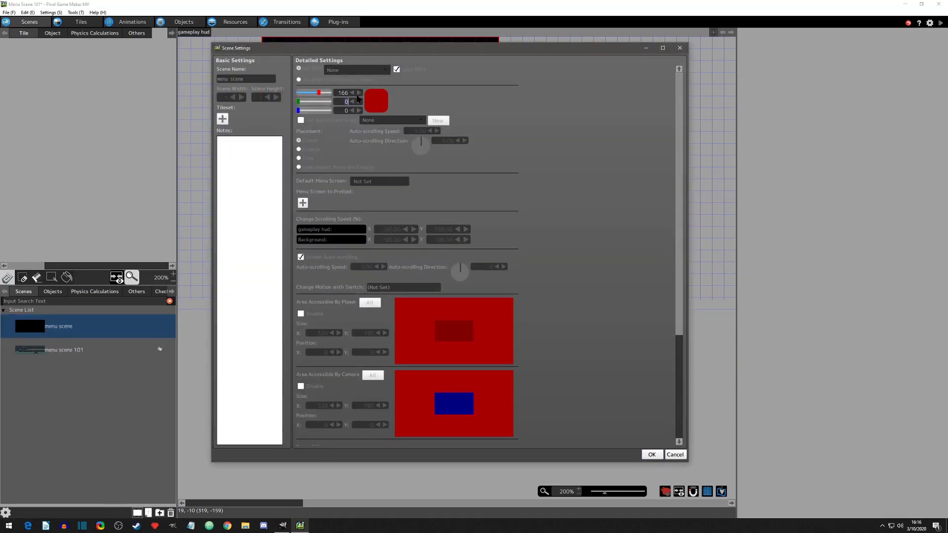
type("166")
key("Tab")
type("166")
key("Return")
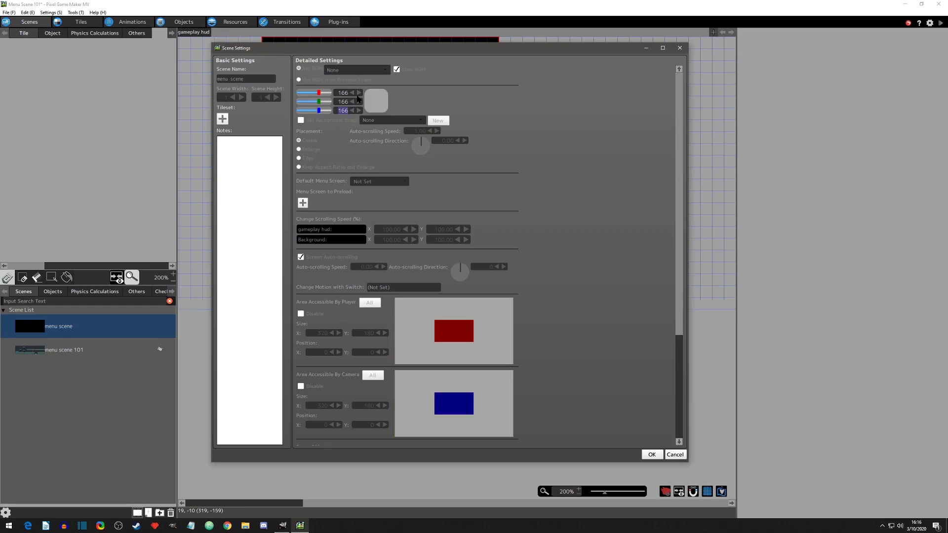
left_click(652, 455)
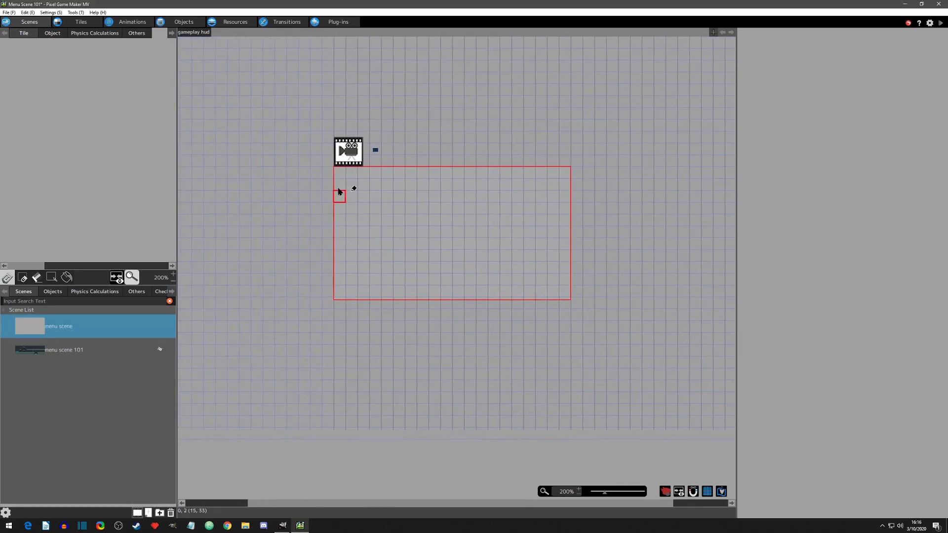
Step: Place the hud background with the lifebar on top, then move both up-left together
left_click(53, 33)
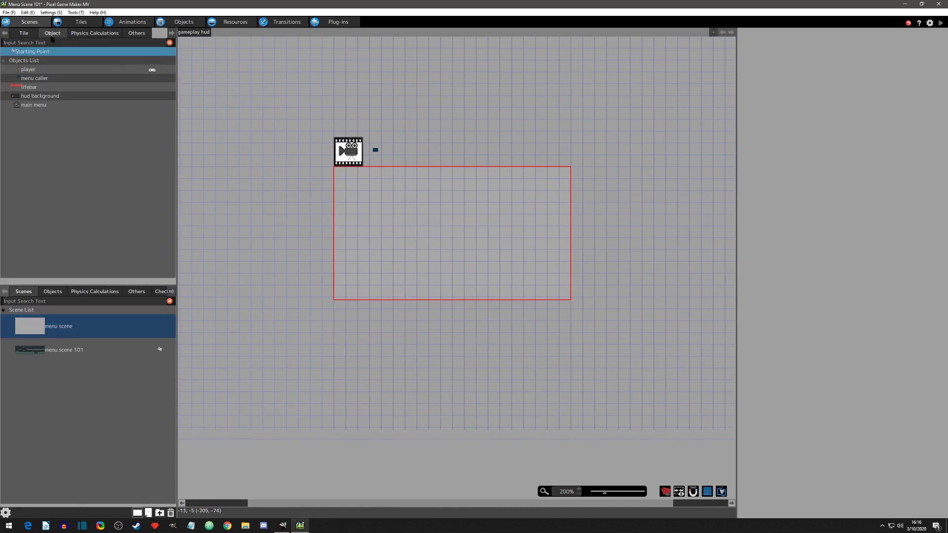
left_click_drag(40, 95, 387, 211)
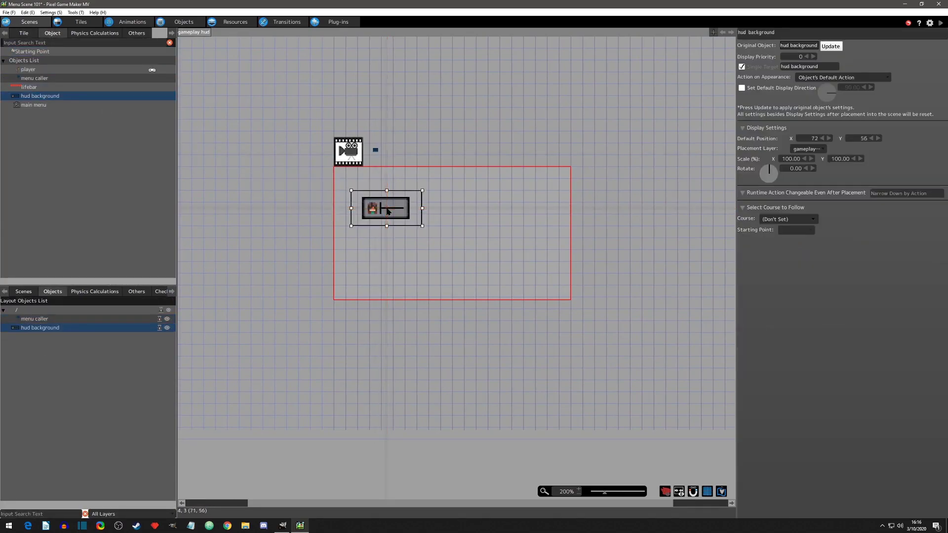
left_click(43, 88)
left_click_drag(43, 89, 393, 211)
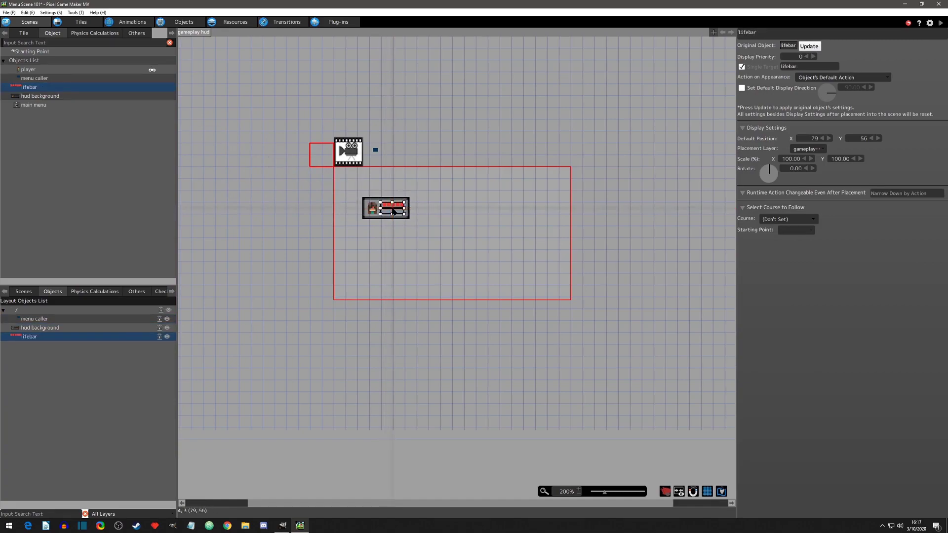
left_click_drag(441, 178, 344, 241)
left_click_drag(392, 220, 384, 201)
left_click(438, 212)
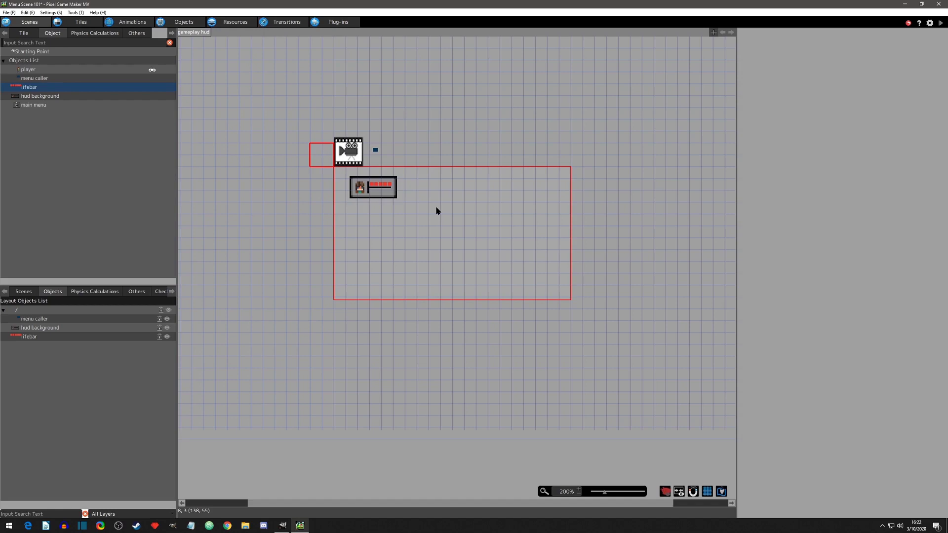
Step: In the lifebar's action program, confirm setup uses the 5 hp motion and select processing
left_click(185, 23)
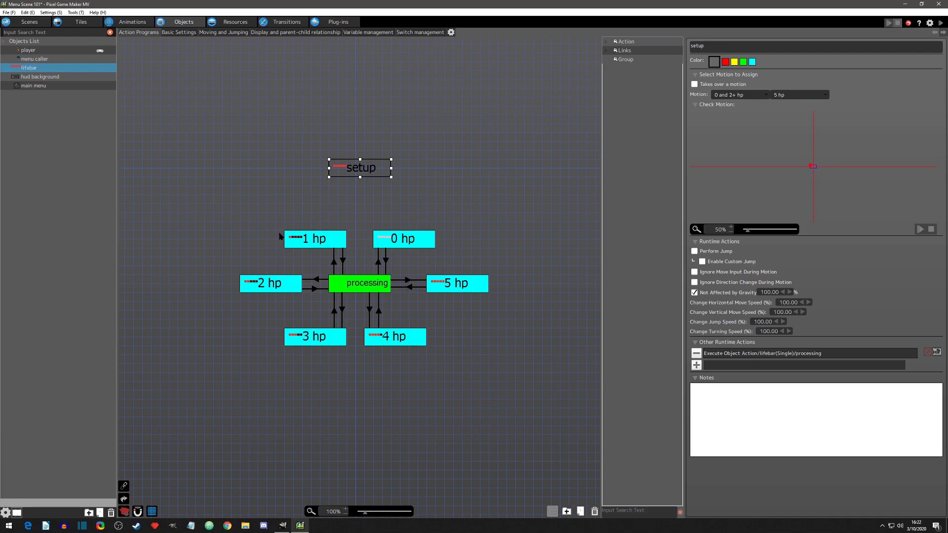
left_click(791, 98)
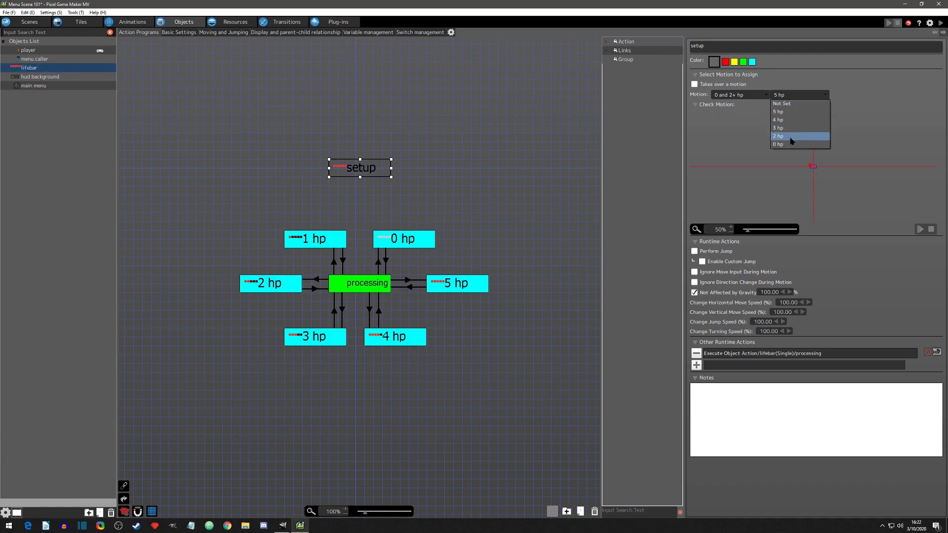
left_click(731, 147)
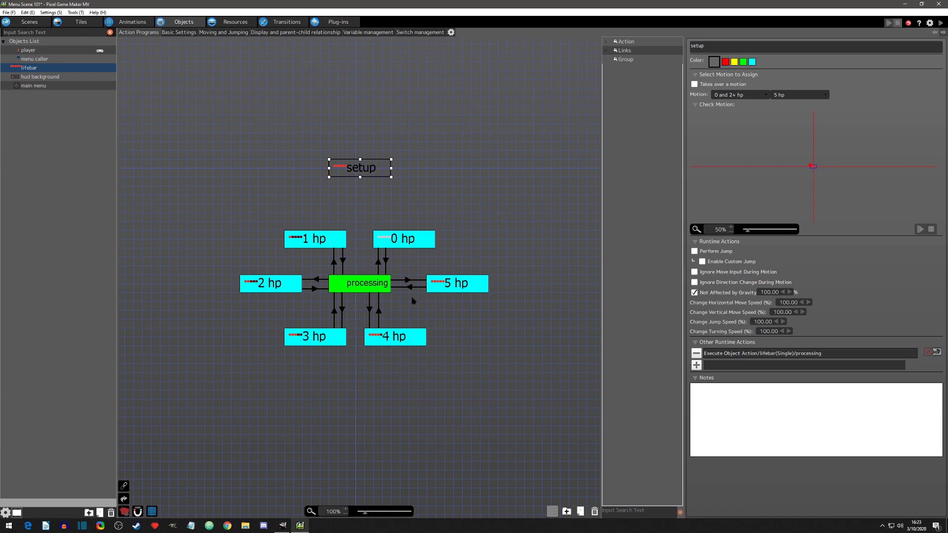
left_click(361, 285)
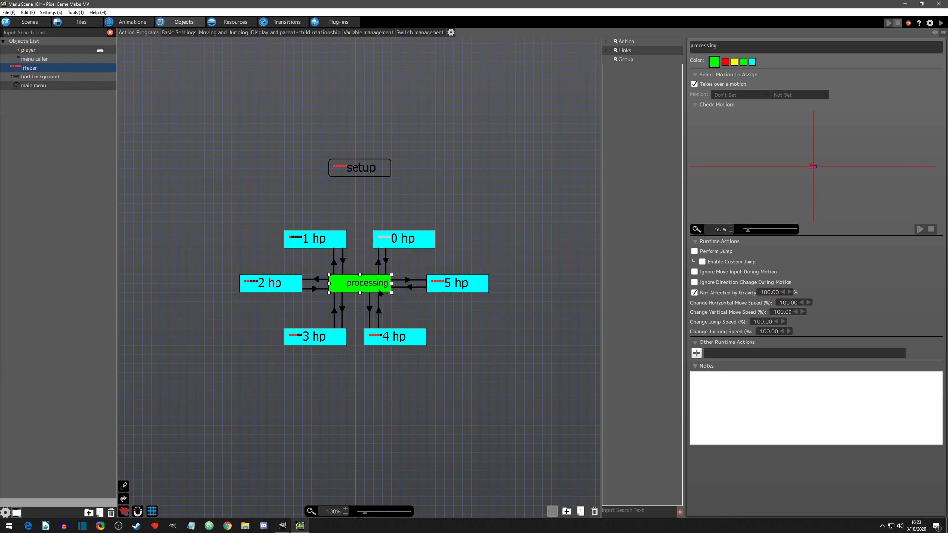
left_click(369, 309)
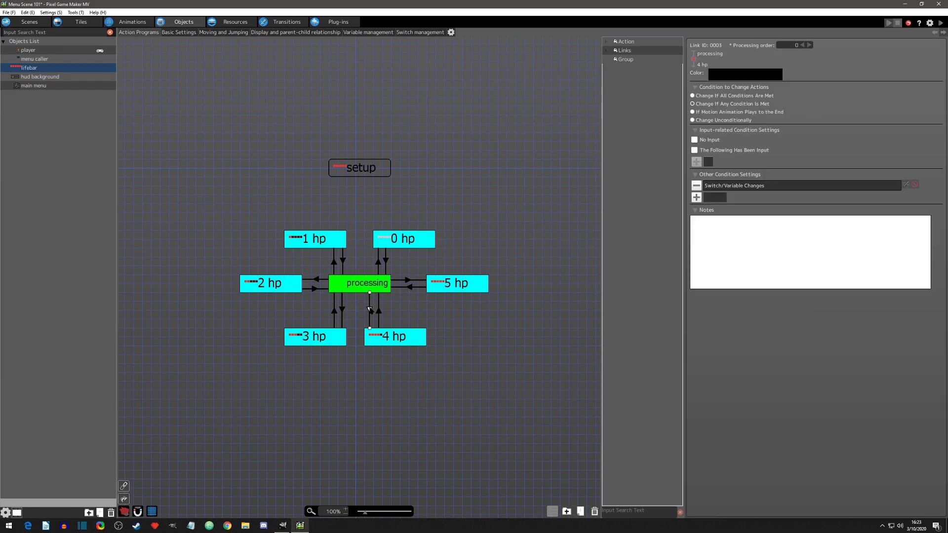
double_click(734, 190)
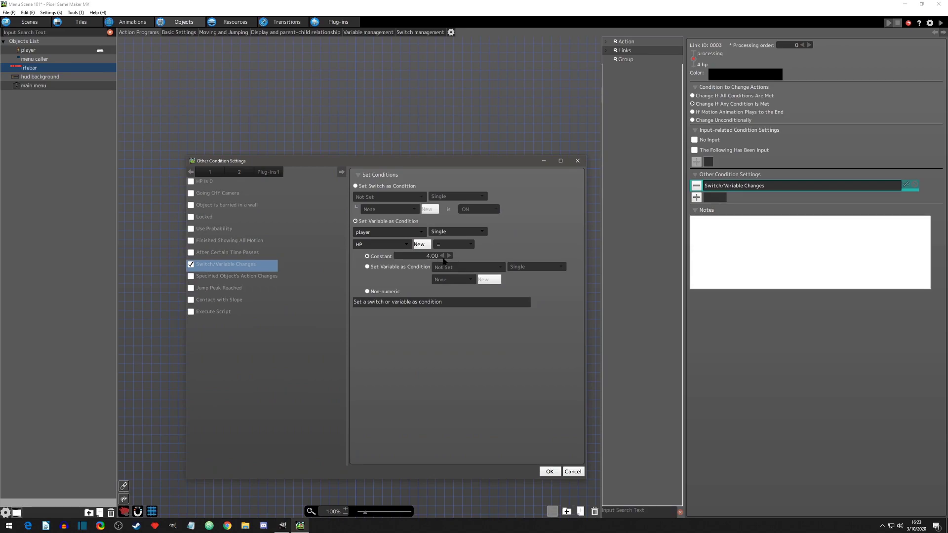
left_click(550, 471)
left_click(379, 311)
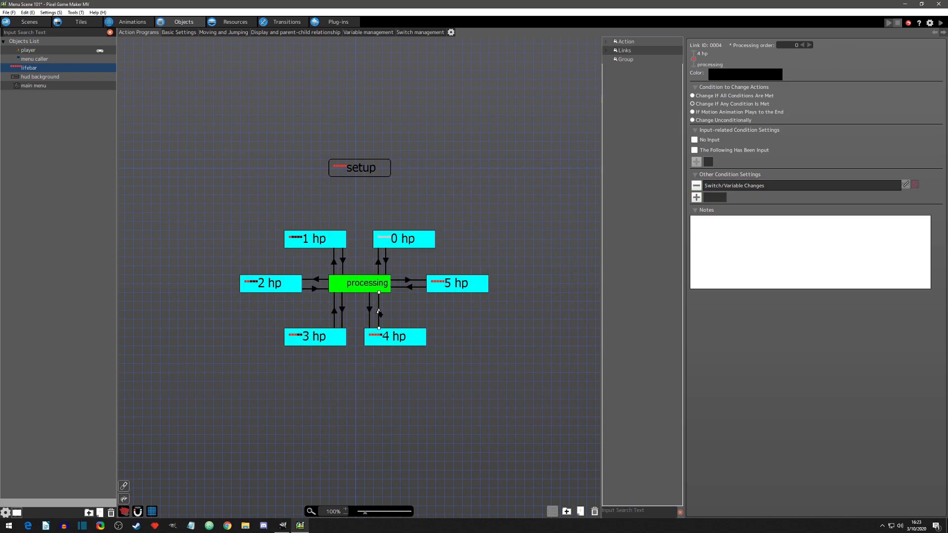
double_click(743, 187)
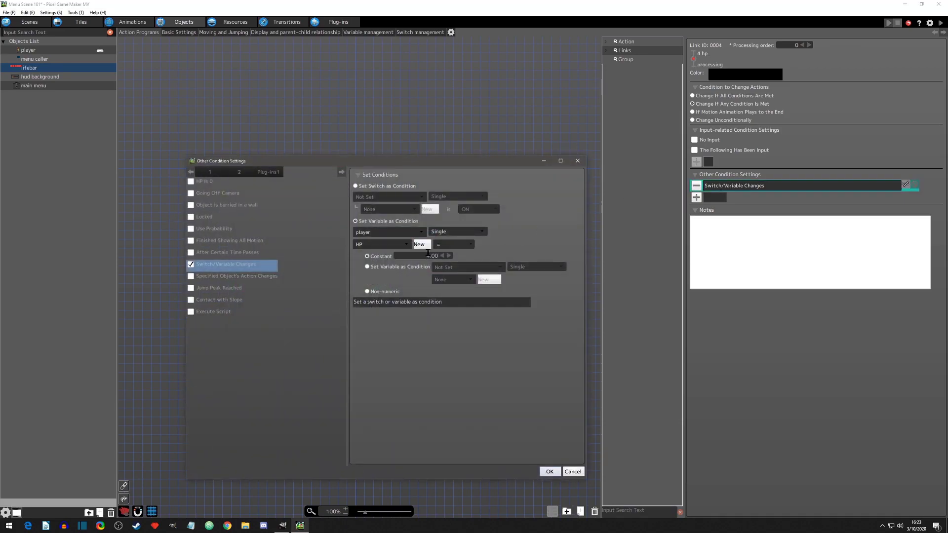
left_click(550, 471)
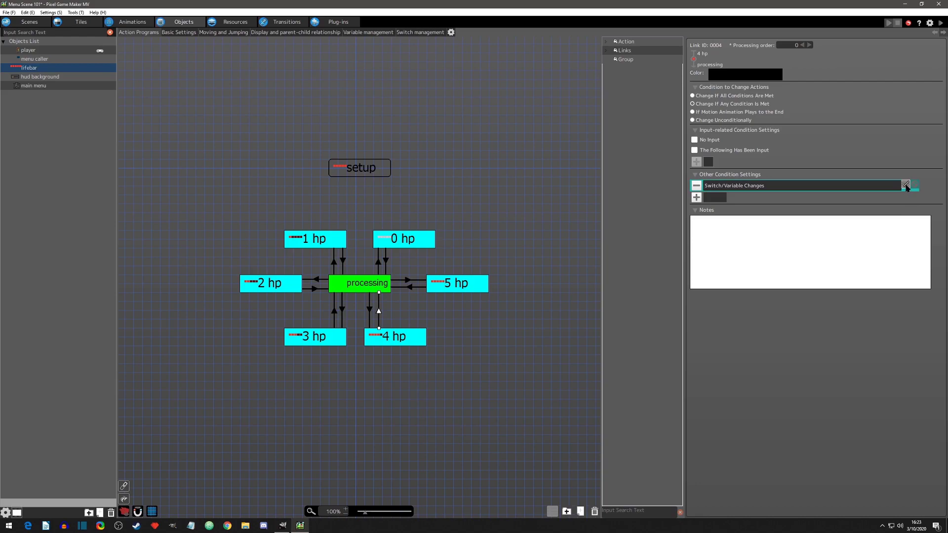
left_click(382, 286)
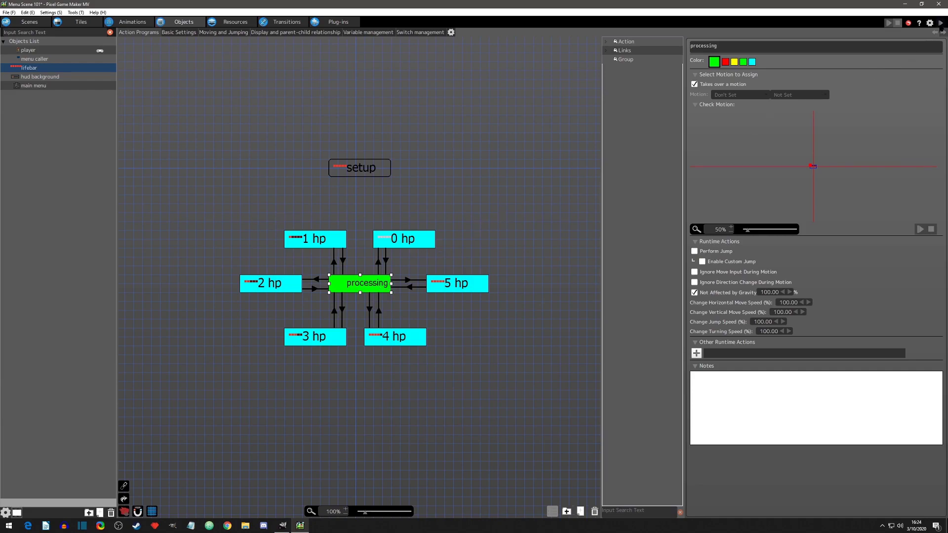
Step: Start a debug test play and show the player's variables via Debug > Object Data
left_click(940, 22)
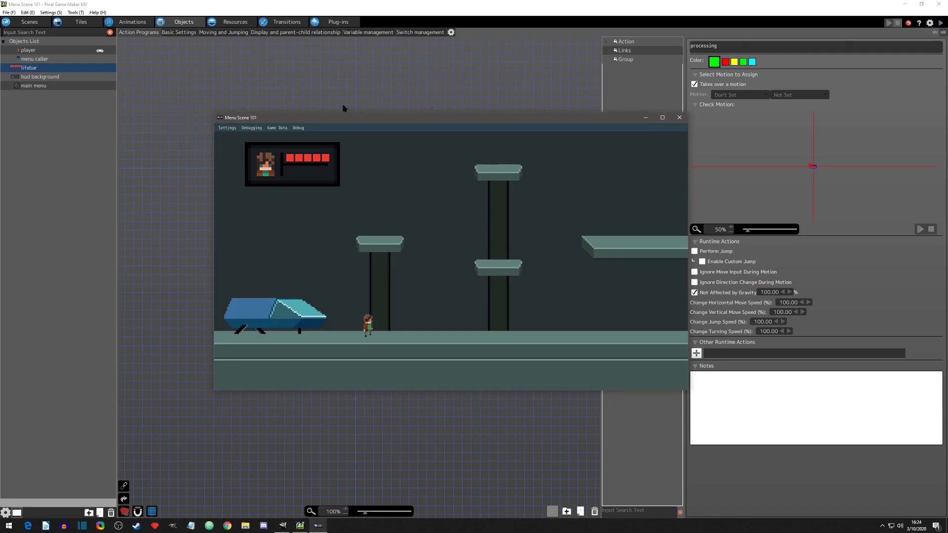
left_click(304, 129)
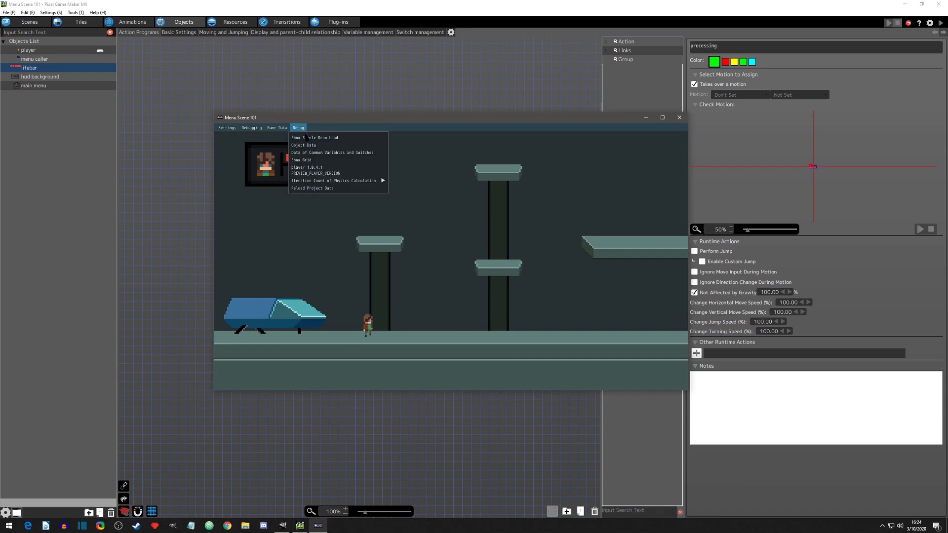
left_click(308, 142)
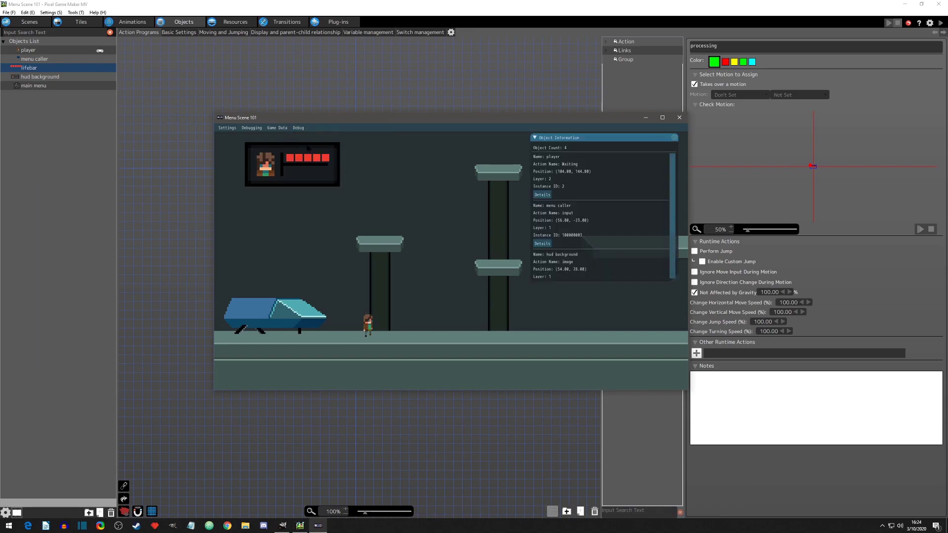
left_click(542, 195)
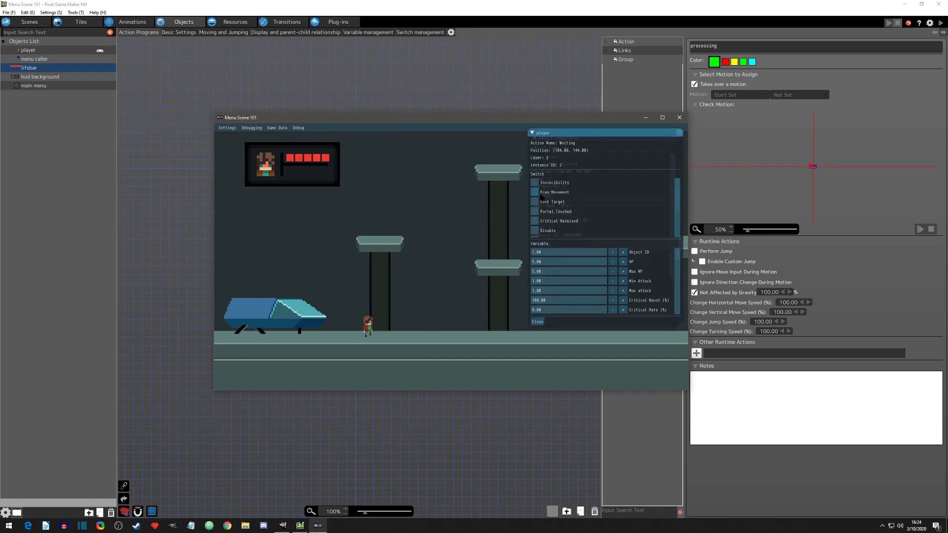
Step: Lower the player's HP by one, restore it to 5, then step it down three times
left_click(614, 262)
left_click(624, 261)
left_click(613, 263)
left_click(613, 262)
left_click(613, 263)
left_click(613, 263)
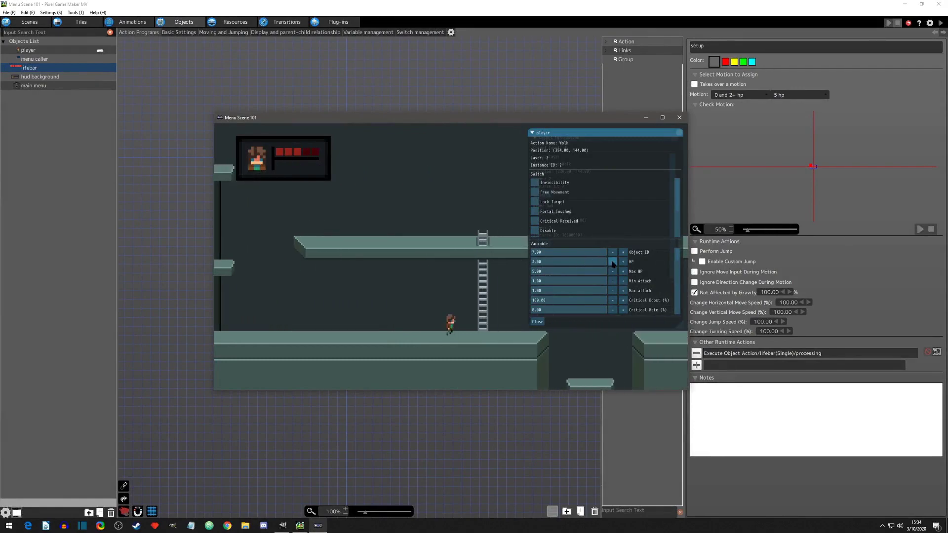
Step: Lower HP to 1, raise it to 3, drop it again, refill it, then enter HP 2
left_click(613, 262)
left_click(614, 262)
left_click(613, 262)
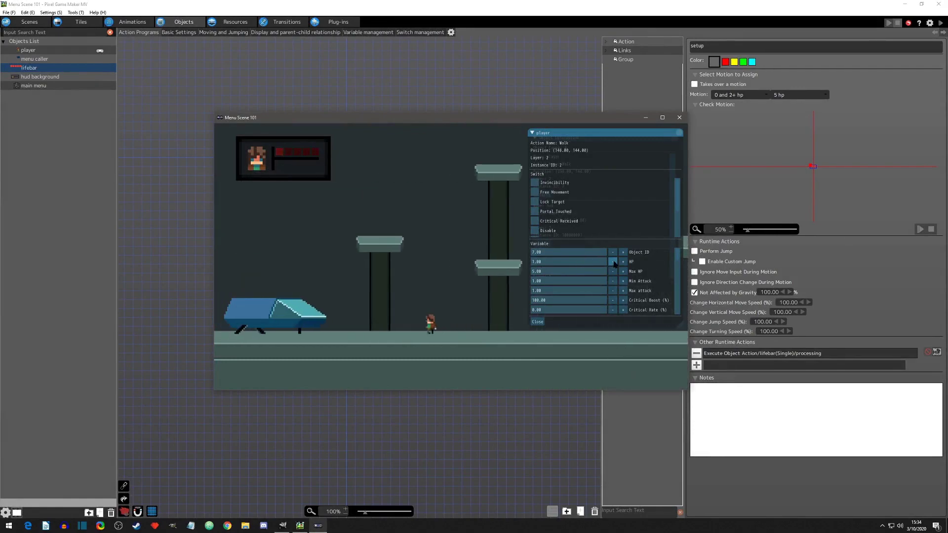
left_click(623, 262)
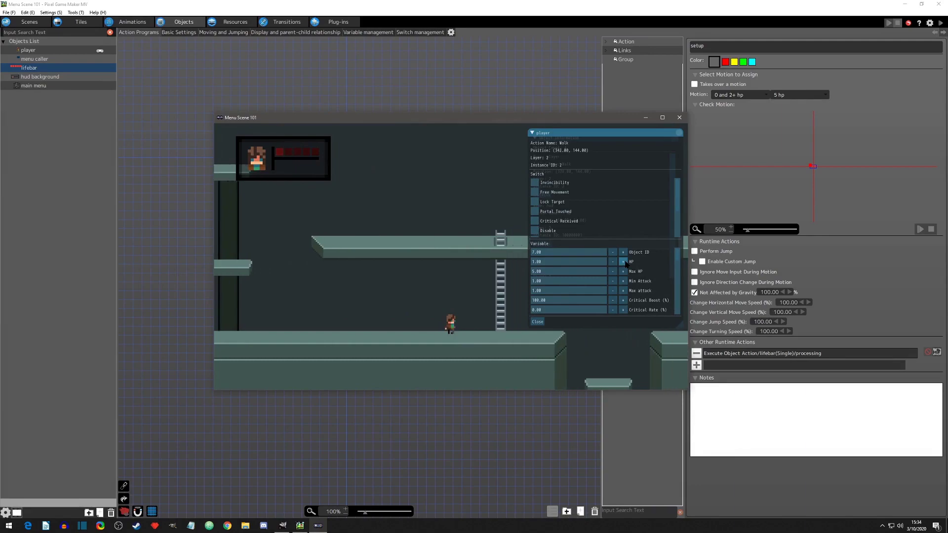
left_click(623, 261)
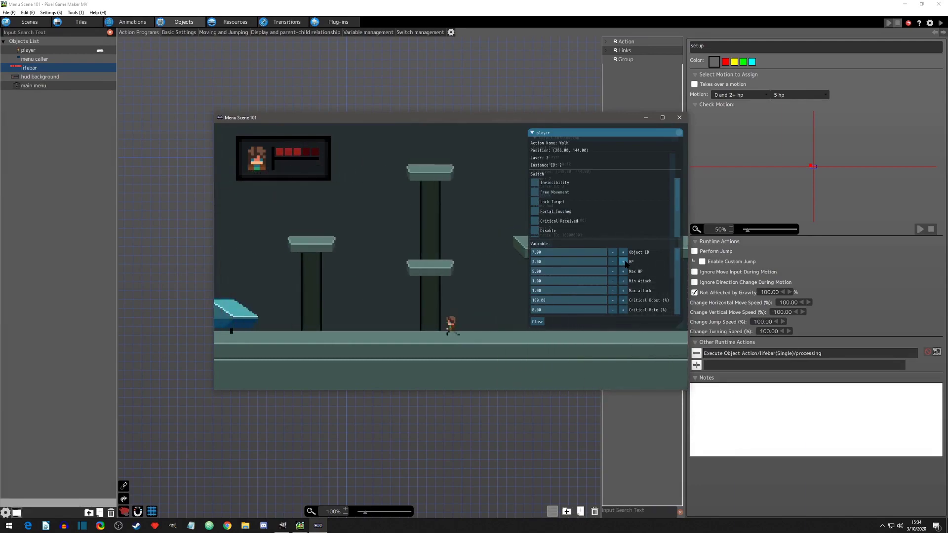
left_click(613, 261)
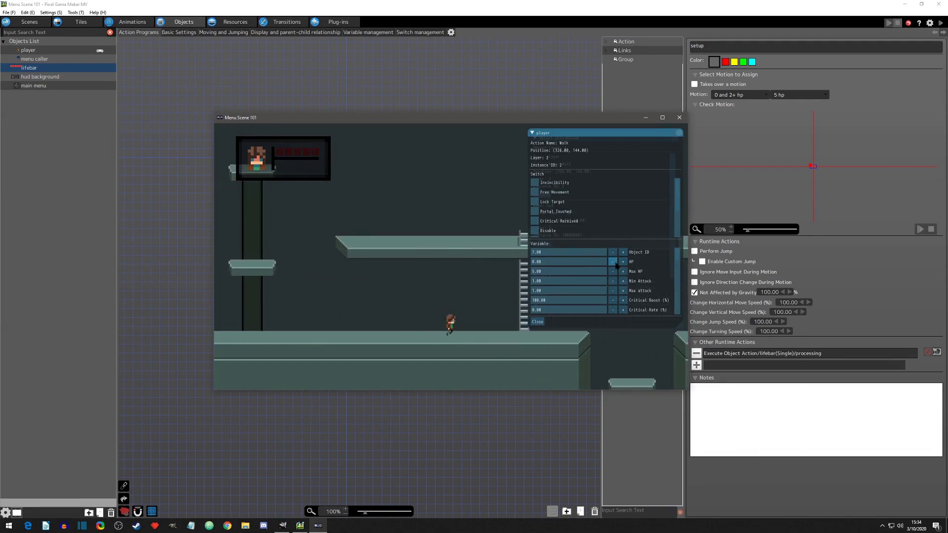
left_click(613, 262)
left_click(624, 262)
left_click(623, 261)
left_click(623, 261)
left_click(623, 262)
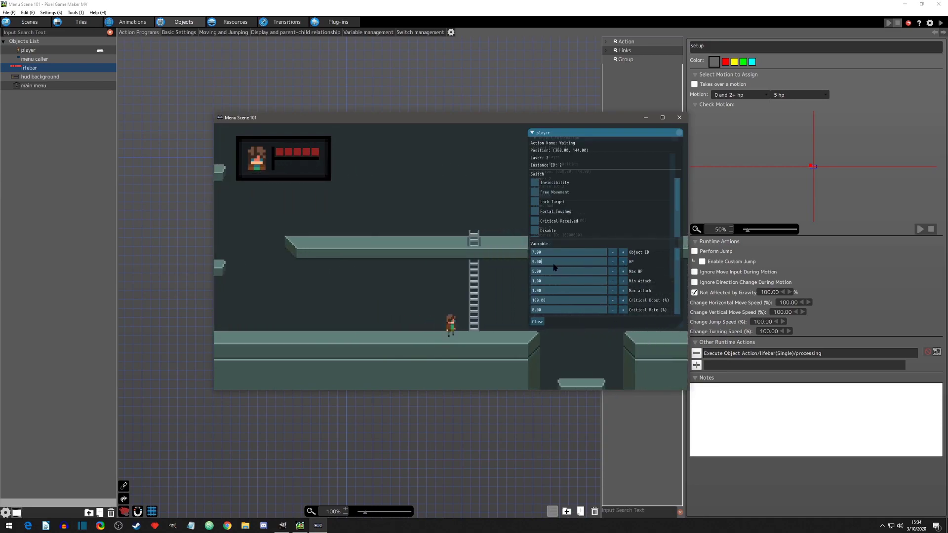
type("2")
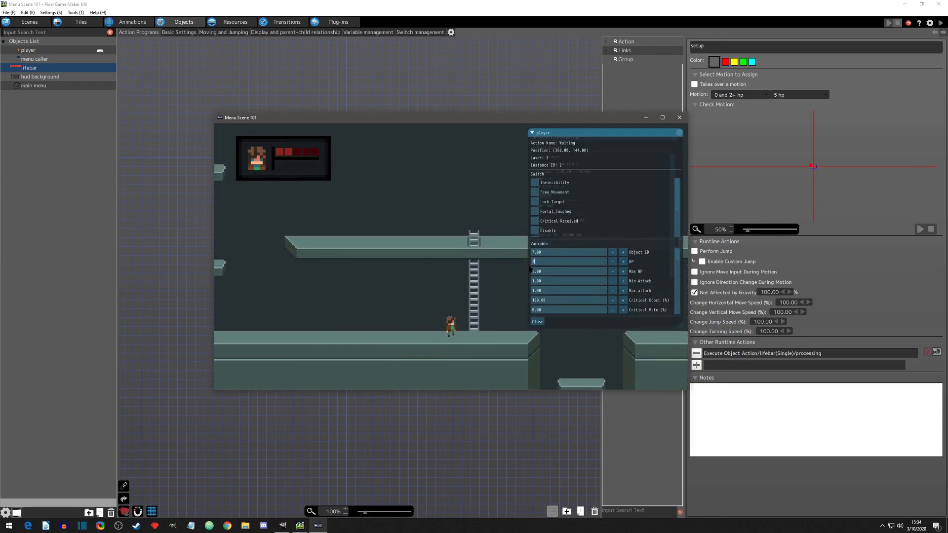